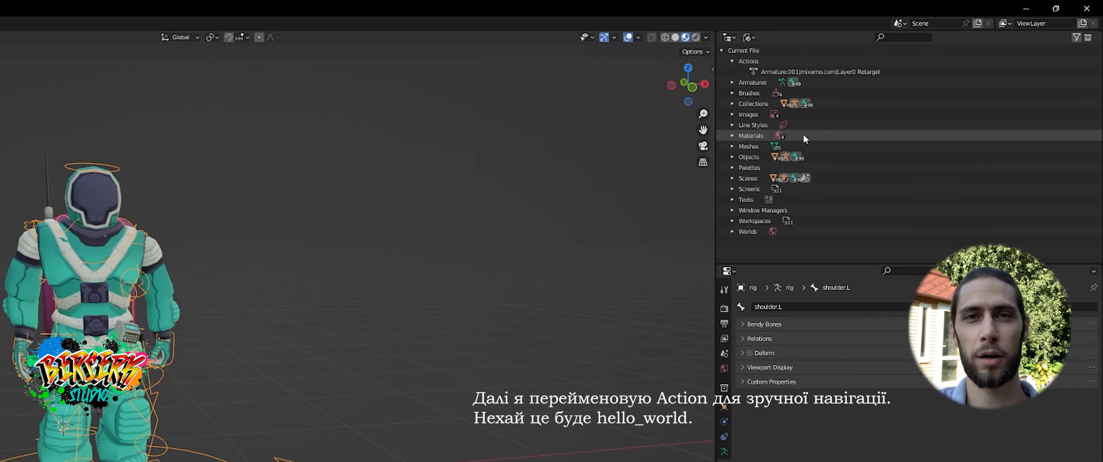
Rename the Mixamo retarget action to hello_world and play the character's animation.
double_click(776, 71)
text(hello)
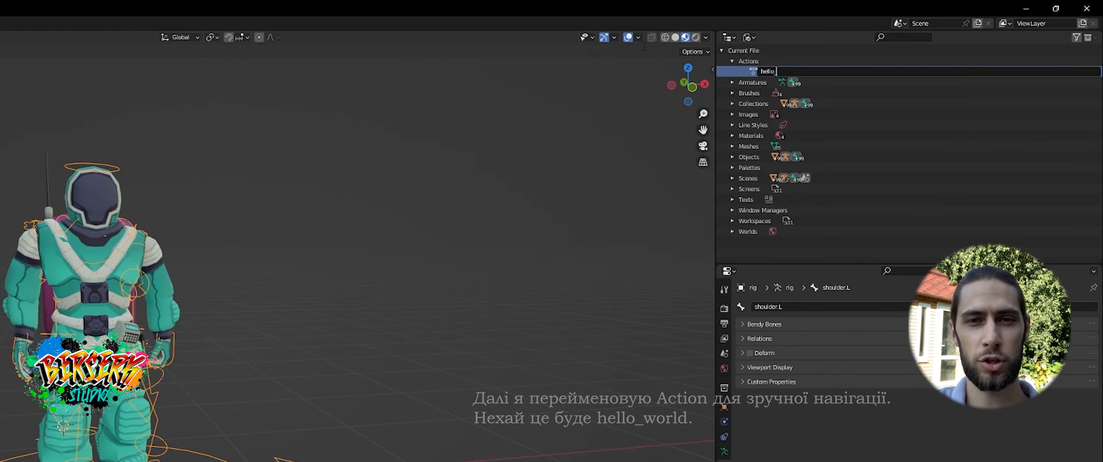
text(_world)
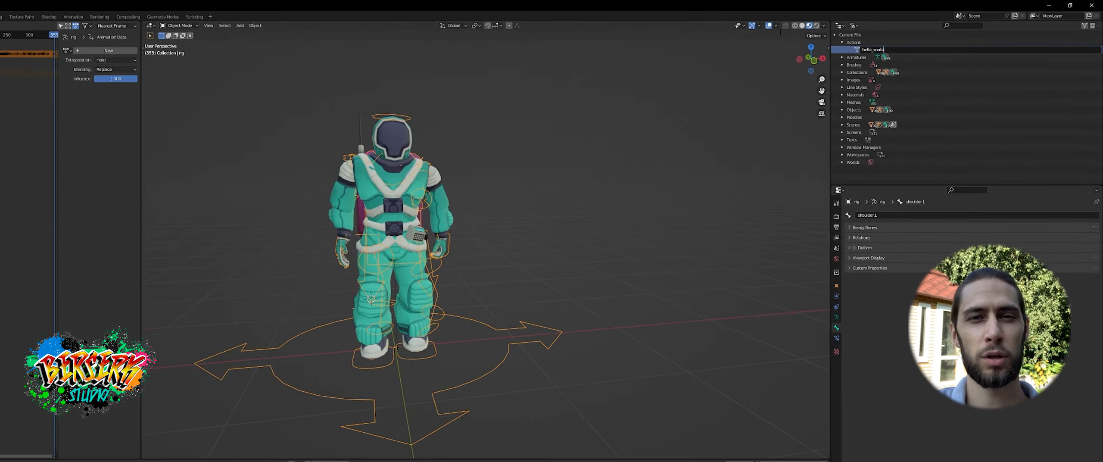
key(Return)
key(space)
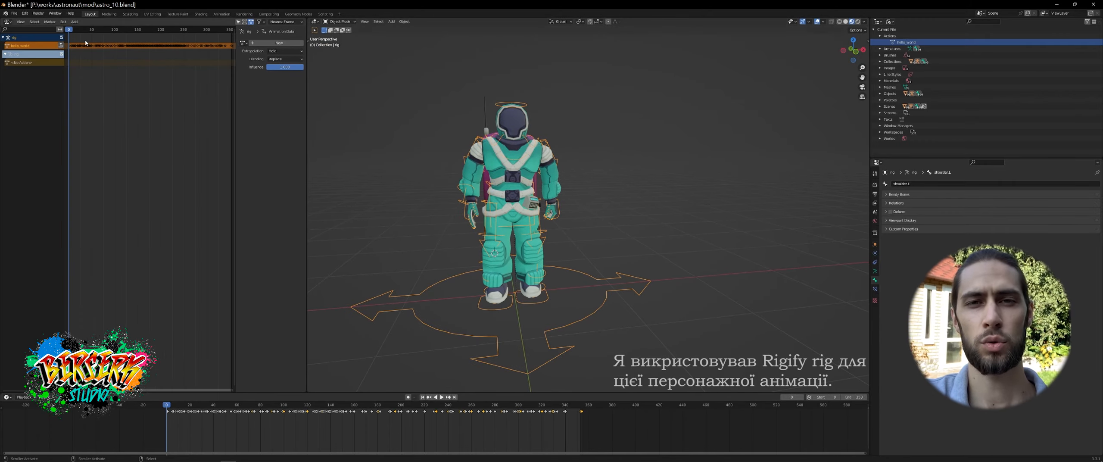
middle_drag(493, 273, 542, 243)
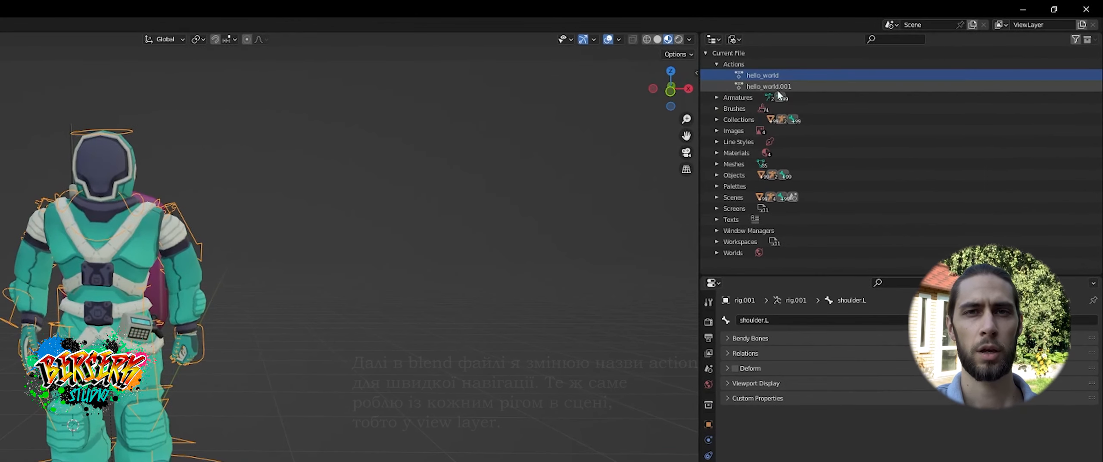
Rename the hello_world.001 action to dance in the Blender File listing.
key(F2)
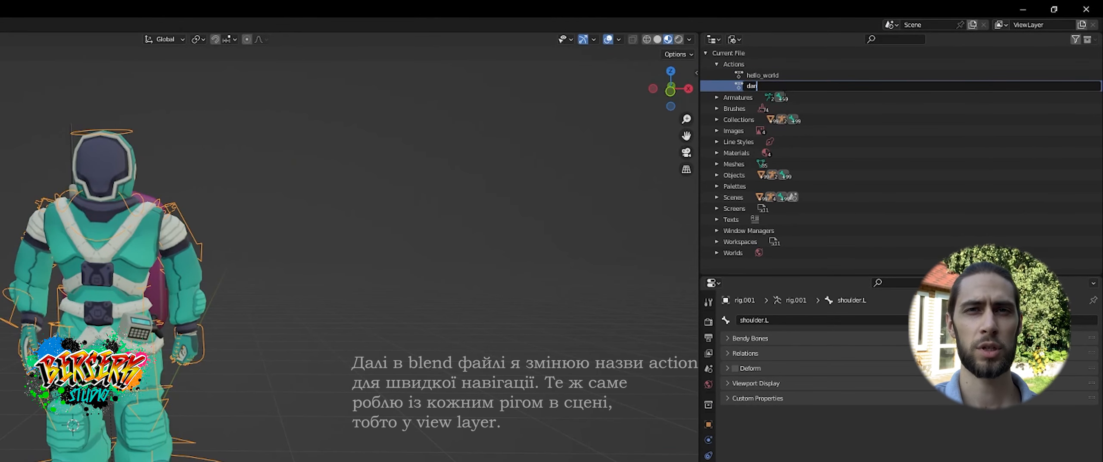
key(Return)
click(733, 40)
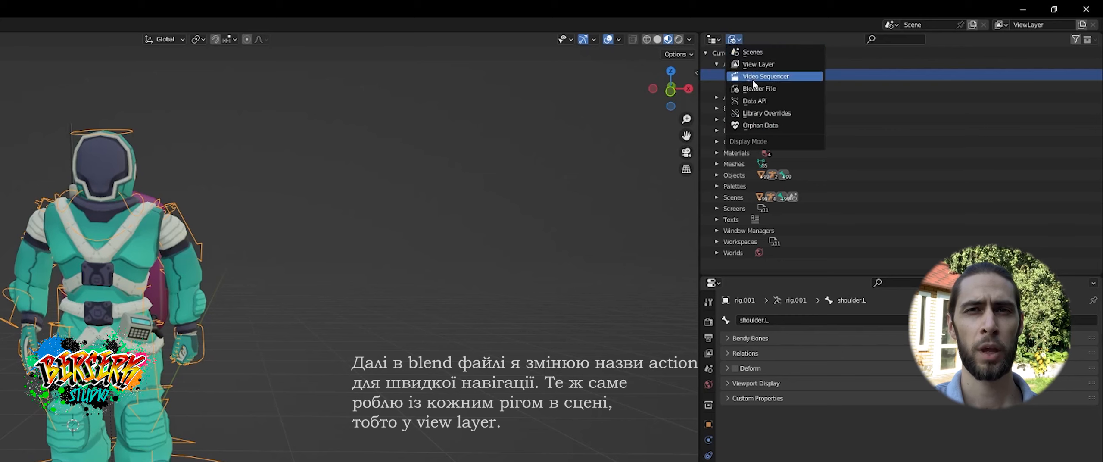
click(768, 89)
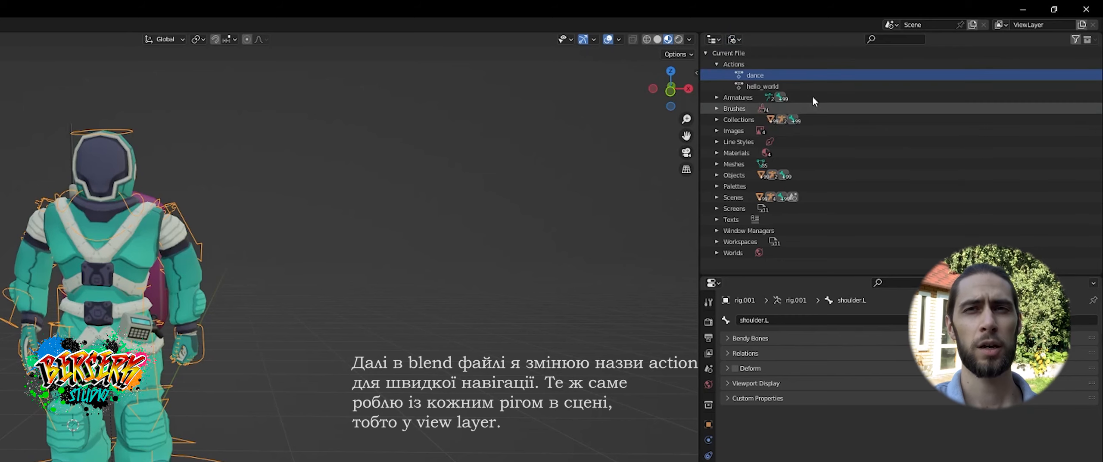
Switch the Outliner to View Layer display and rename rig to hello and rig.001 to dance.
click(735, 39)
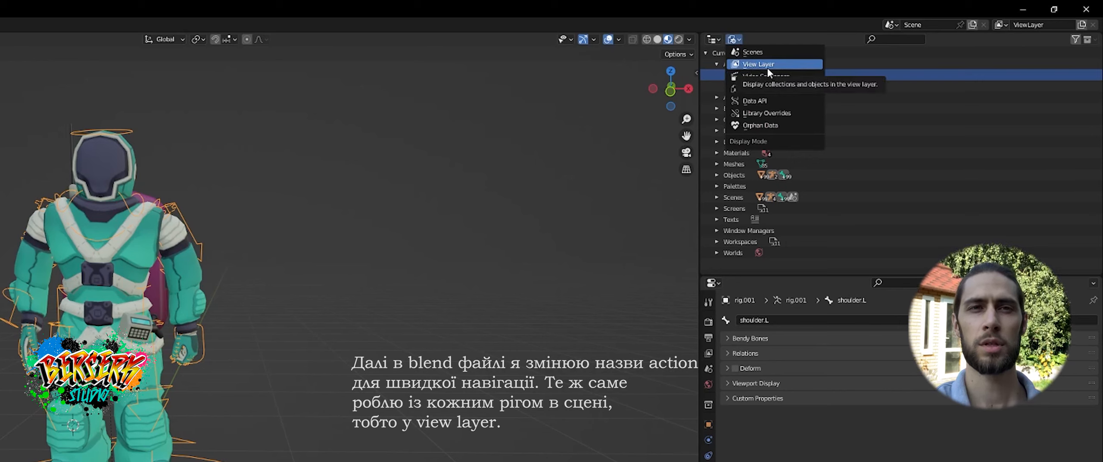
click(767, 67)
click(750, 86)
double_click(750, 86)
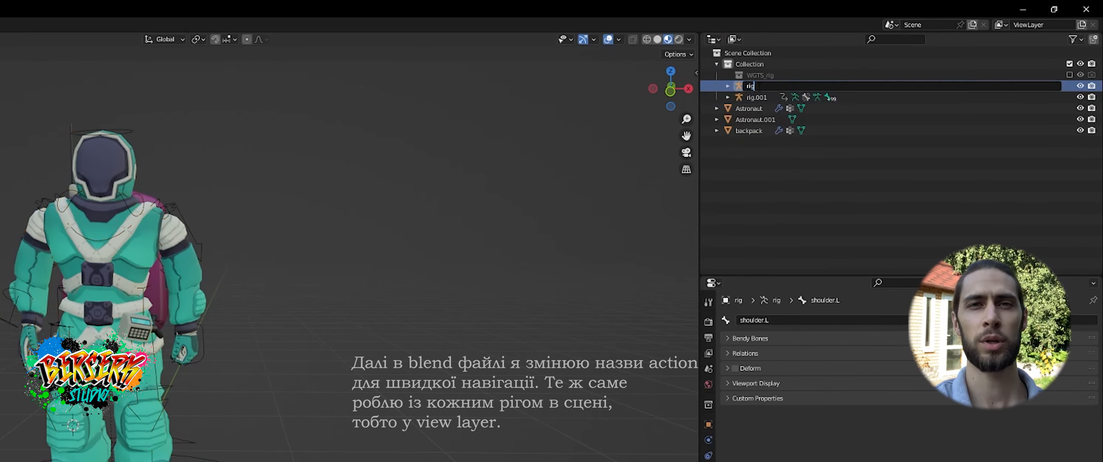
double_click(738, 97)
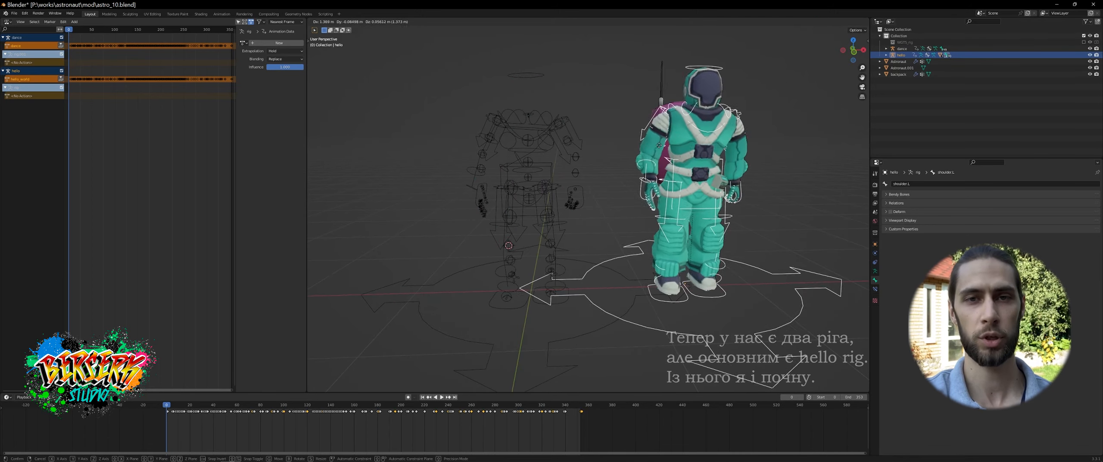
Cancel the move of the hello rig, put it in Pose Mode and scrub the animation to about frame 70.
right_click(620, 140)
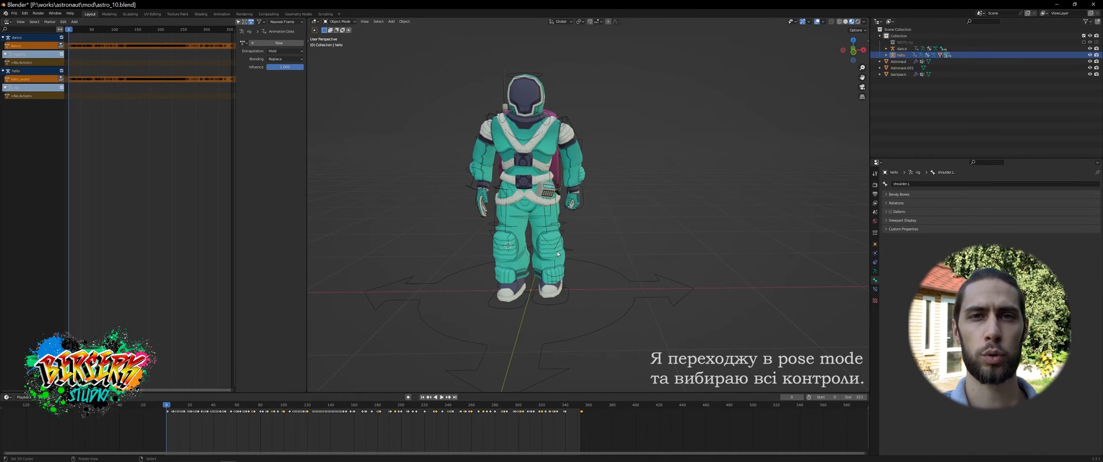
key(ctrl+Tab)
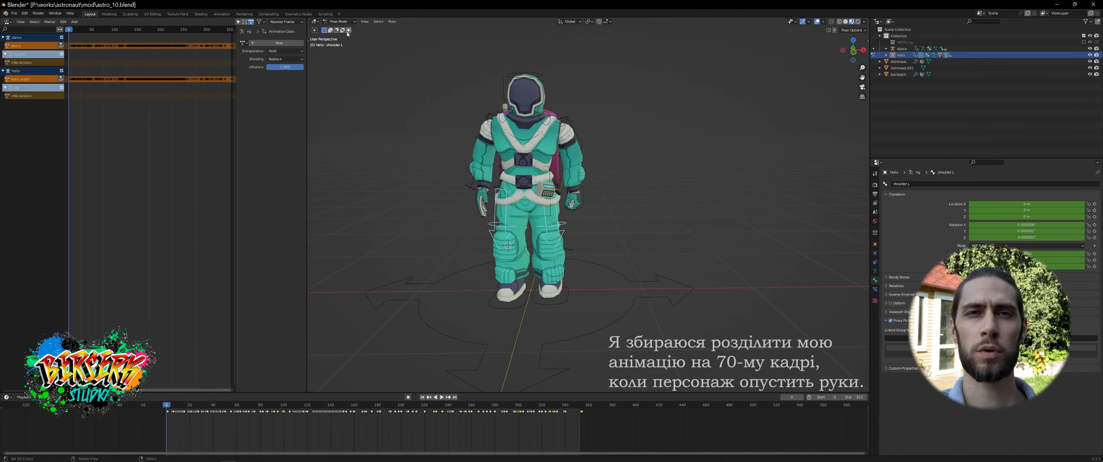
scroll(292, 434, up, 4)
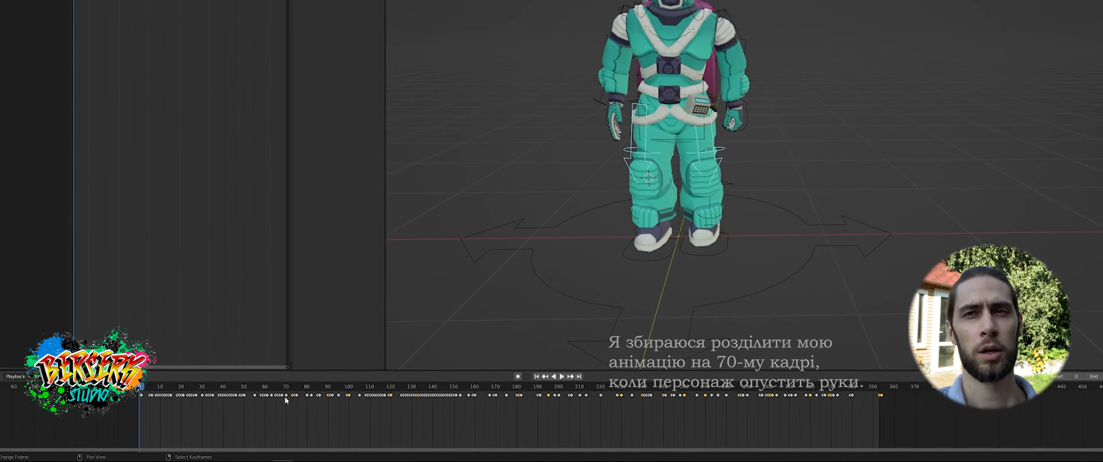
key(space)
drag(196, 392, 279, 390)
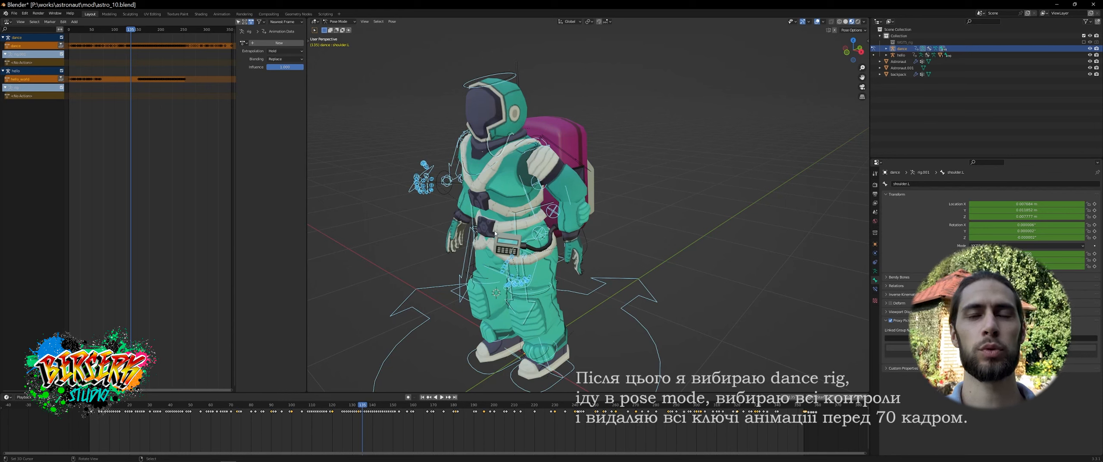
Delete all of the dance rig's keyframes before frame 70 and return to Object Mode.
drag(245, 414, 229, 416)
key(a)
key(b)
mouse_move(227, 416)
mouse_down()
mouse_move(208, 406)
mouse_move(86, 407)
mouse_up()
key(Delete)
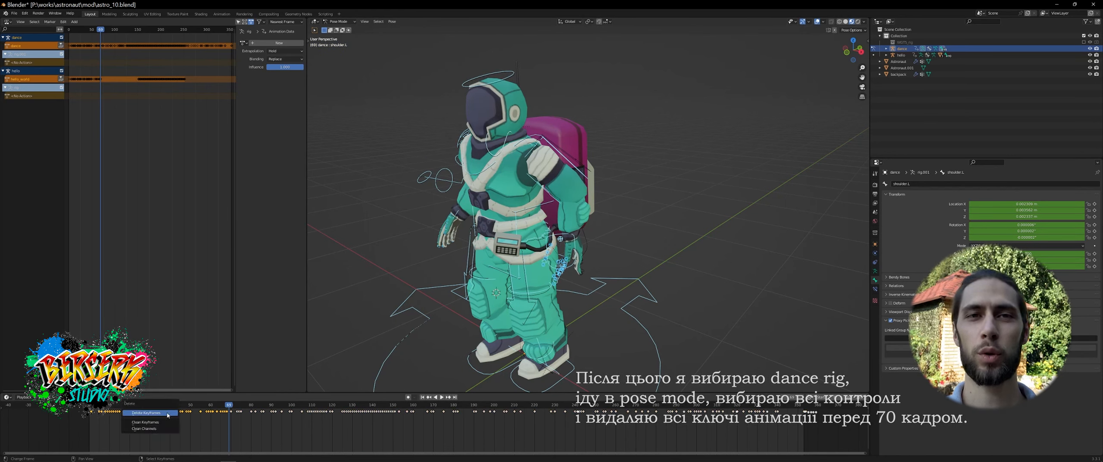
key(ctrl+Tab)
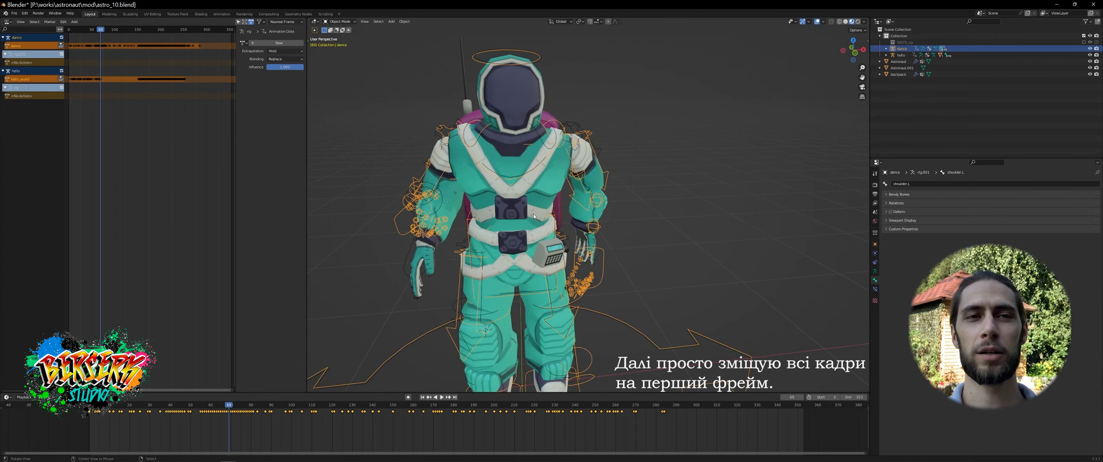
Select the hello rig, split the NLA editor area and set the new area to a Dope Sheet in Action Editor mode.
click(898, 61)
click(899, 55)
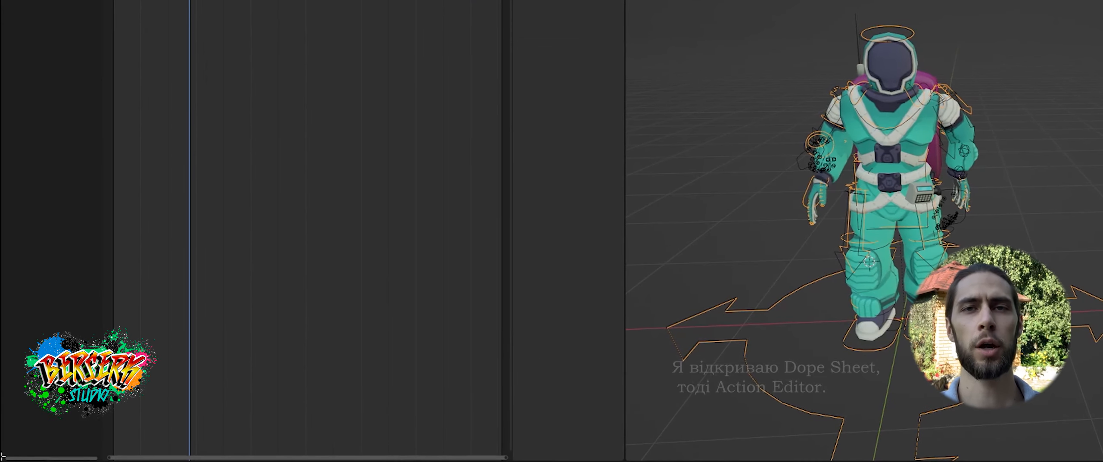
drag(2, 390, 23, 223)
click(11, 200)
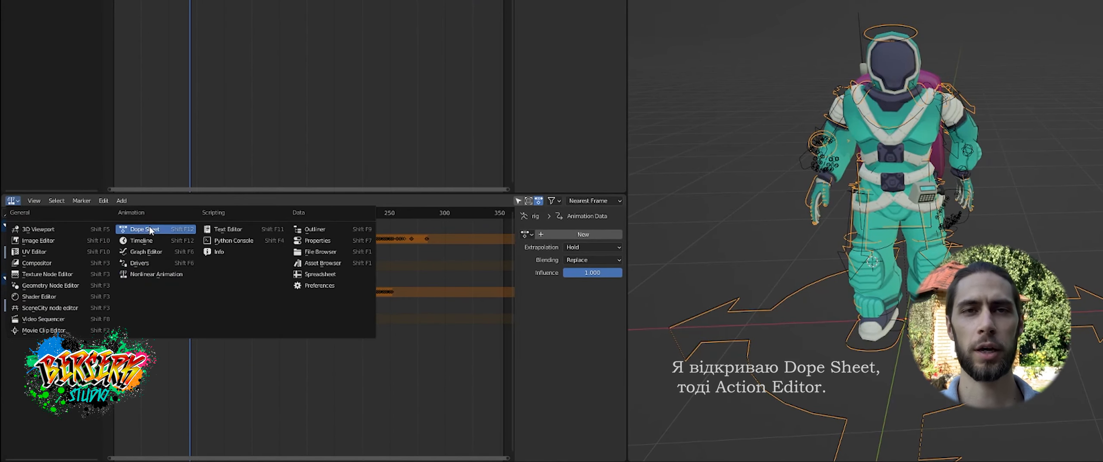
click(136, 214)
click(53, 201)
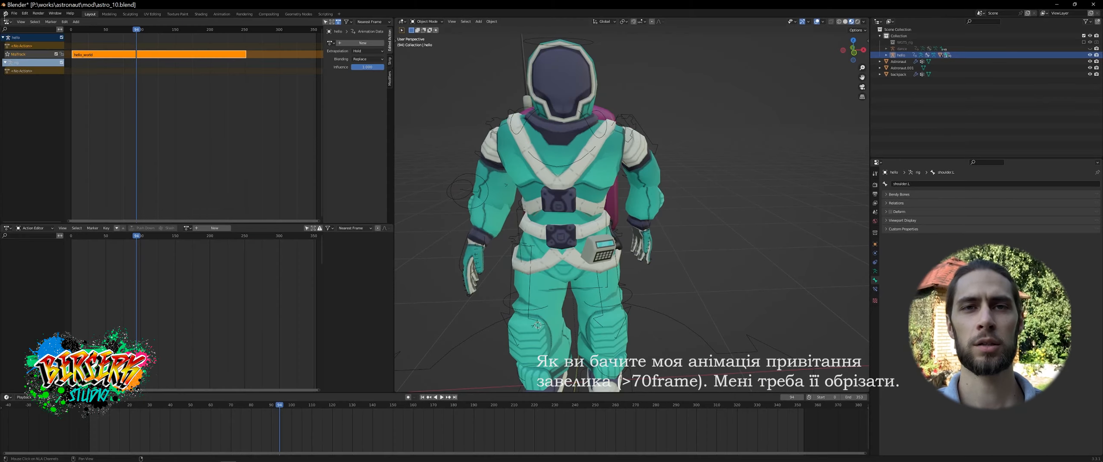
Assign the hello_world action in the Action Editor and enable Manual Frame Range with its end at frame 70.
drag(136, 30, 212, 51)
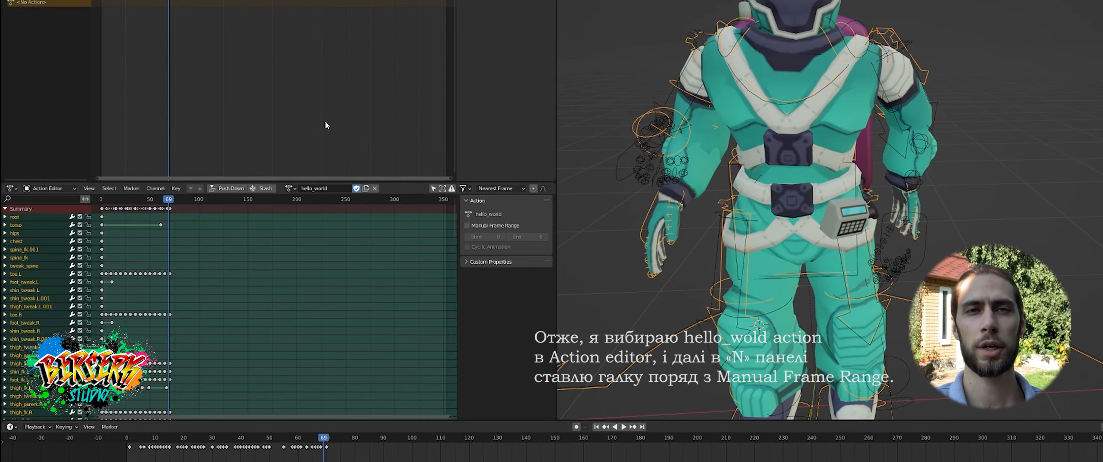
click(291, 189)
click(309, 212)
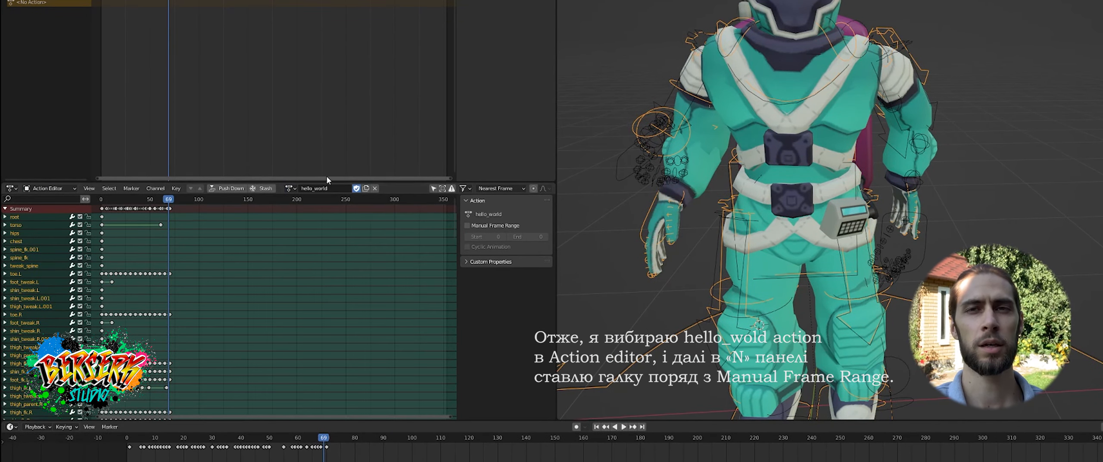
click(469, 226)
double_click(531, 237)
text(70)
key(Return)
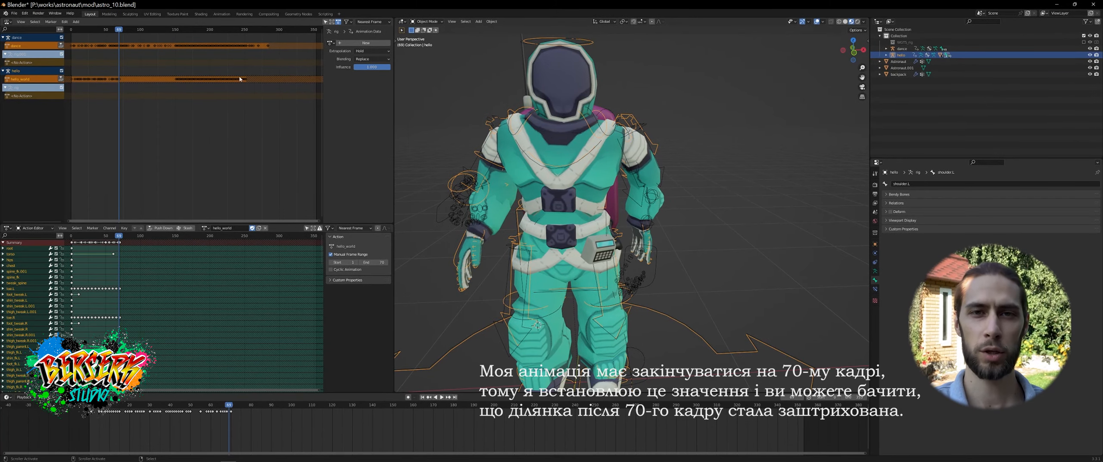
Push down the hello_world and dance actions into NLA strips and scrub through them.
click(61, 79)
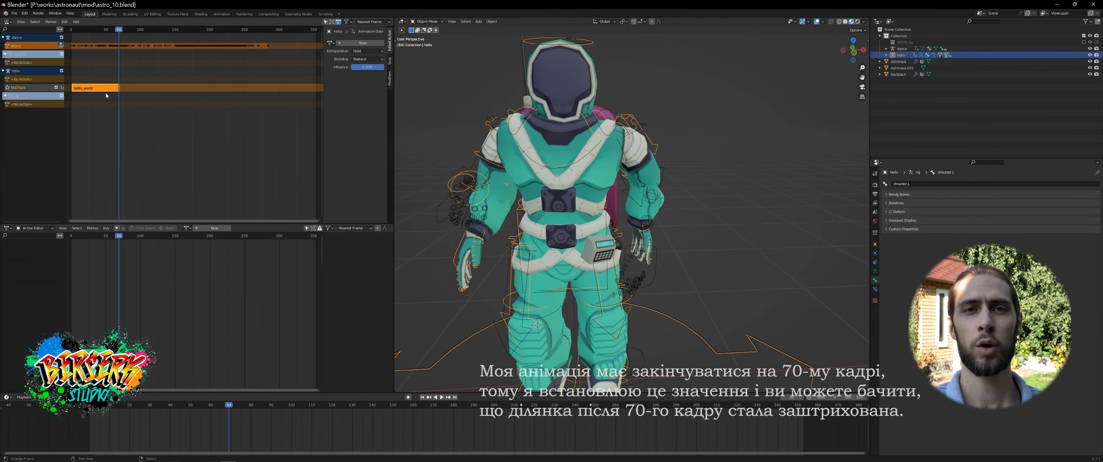
click(61, 45)
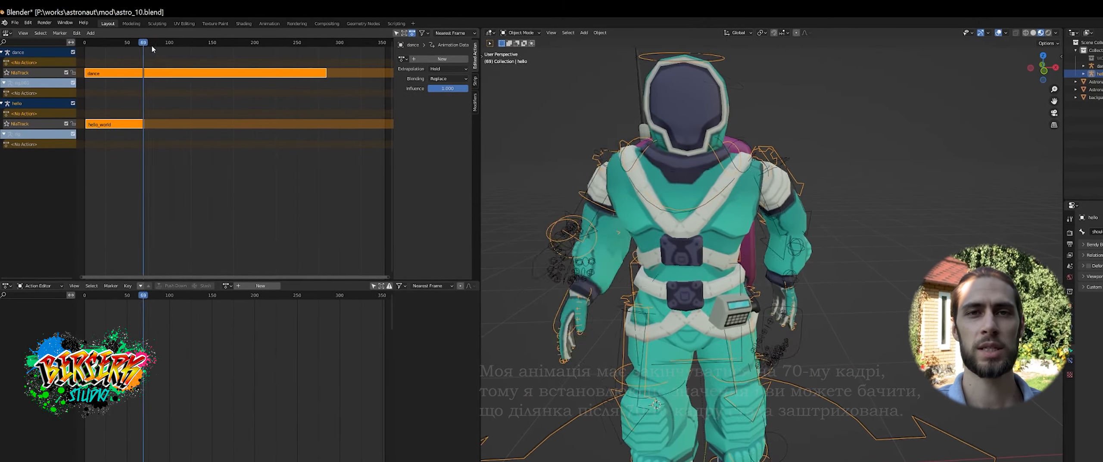
drag(152, 45, 231, 55)
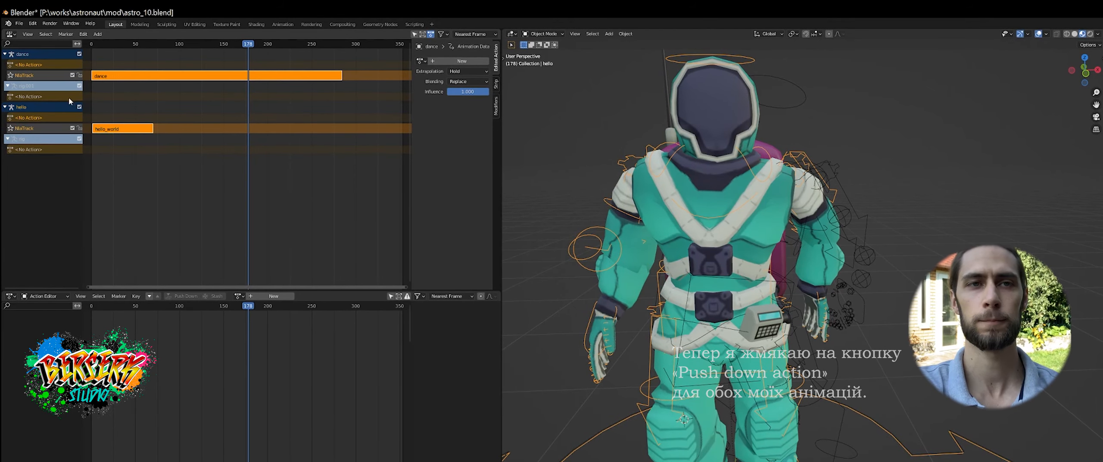
Rename the hello rig's NLA track to Nla_1_hello.
double_click(39, 128)
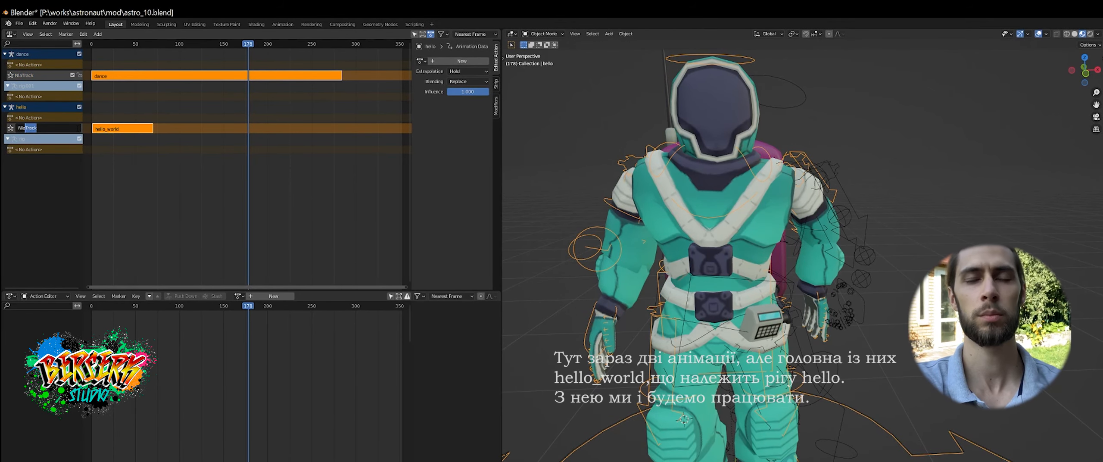
text(Nla_1_hello)
key(Return)
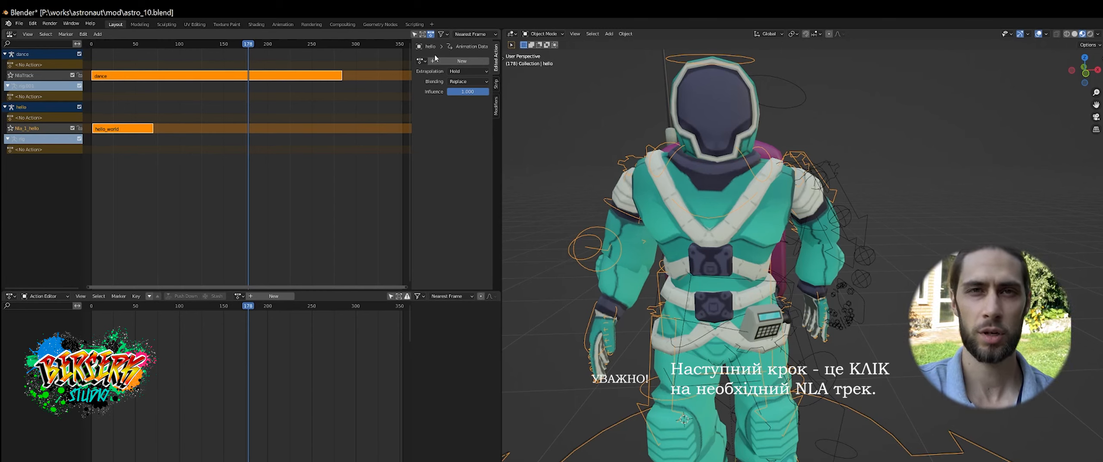
Assign the dance action to the hello rig and push it down into a new NLA track.
click(421, 61)
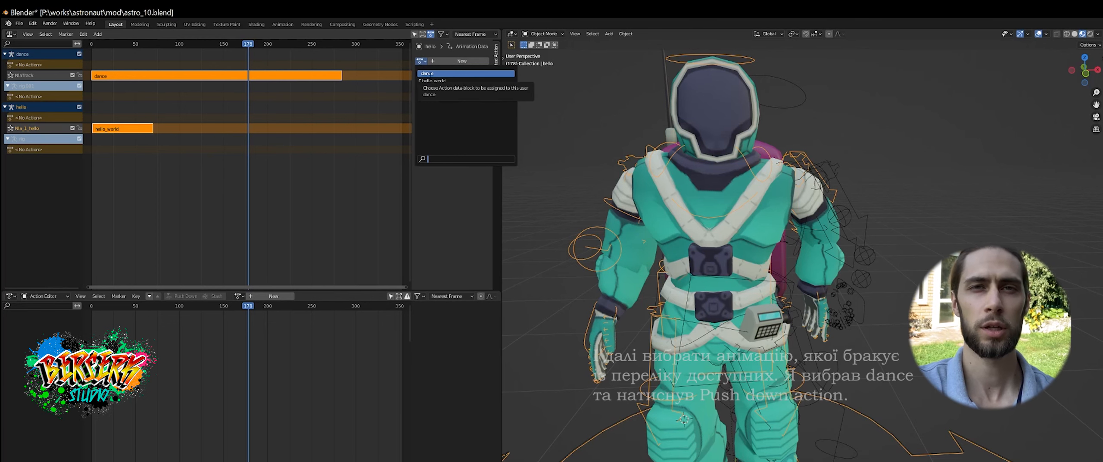
click(431, 74)
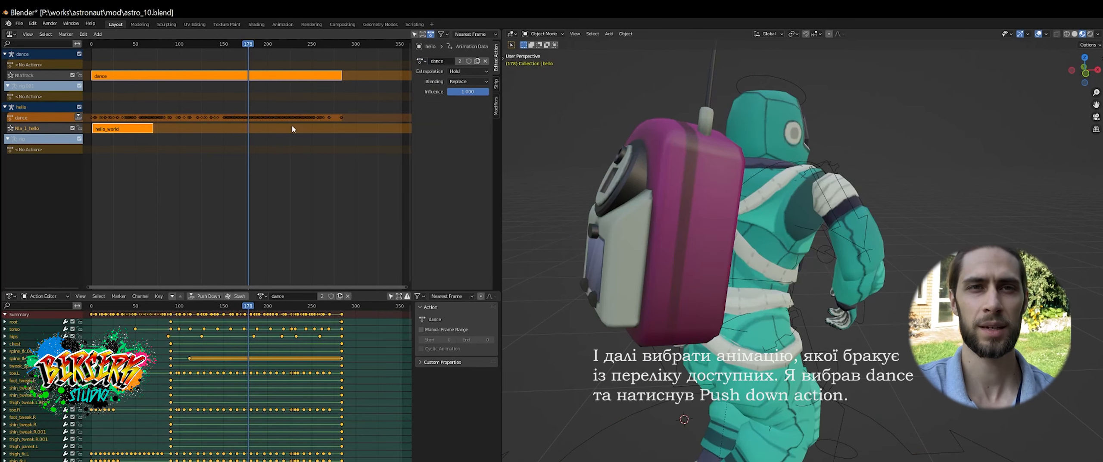
click(78, 117)
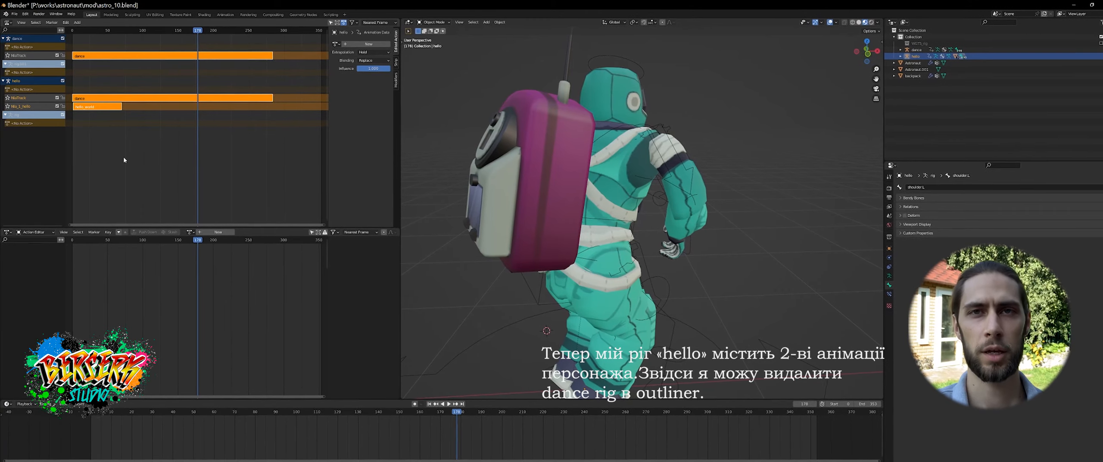
Delete the dance rig from the scene and rename the hello rig's dance track to Nla_2_dance.
click(125, 55)
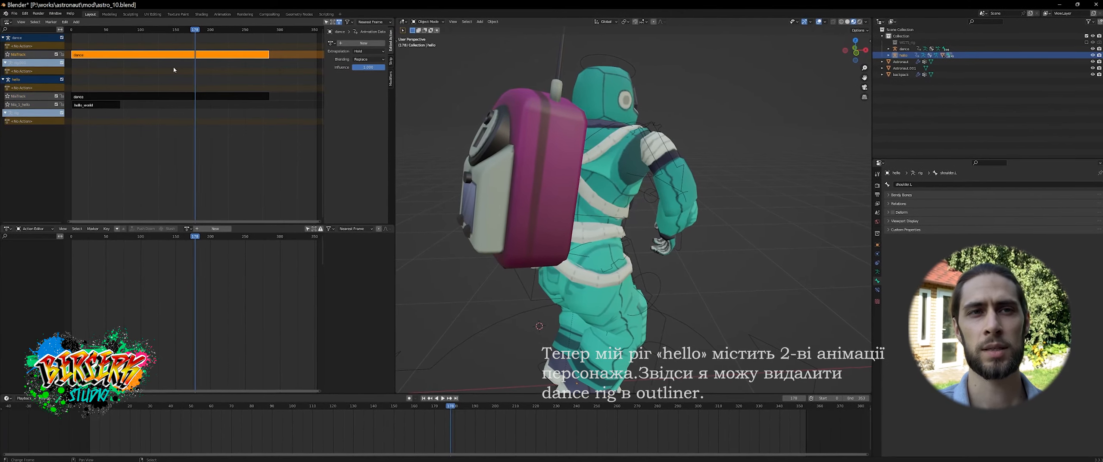
click(930, 49)
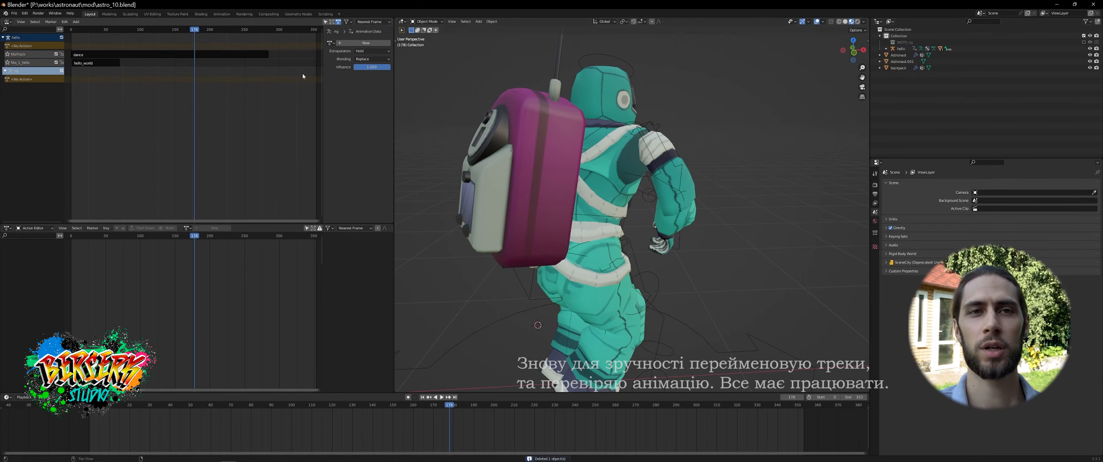
double_click(21, 54)
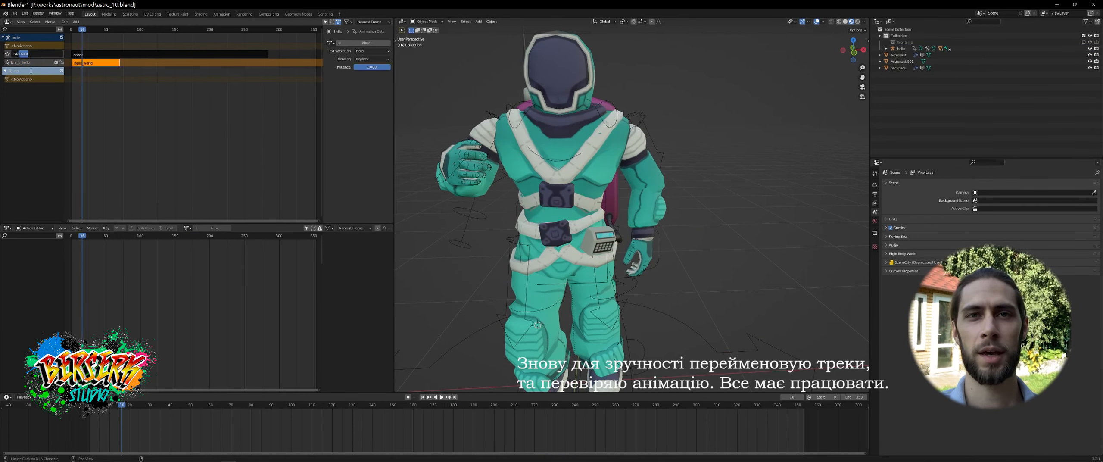
text(Nla_2_dan)
text(ce)
key(Return)
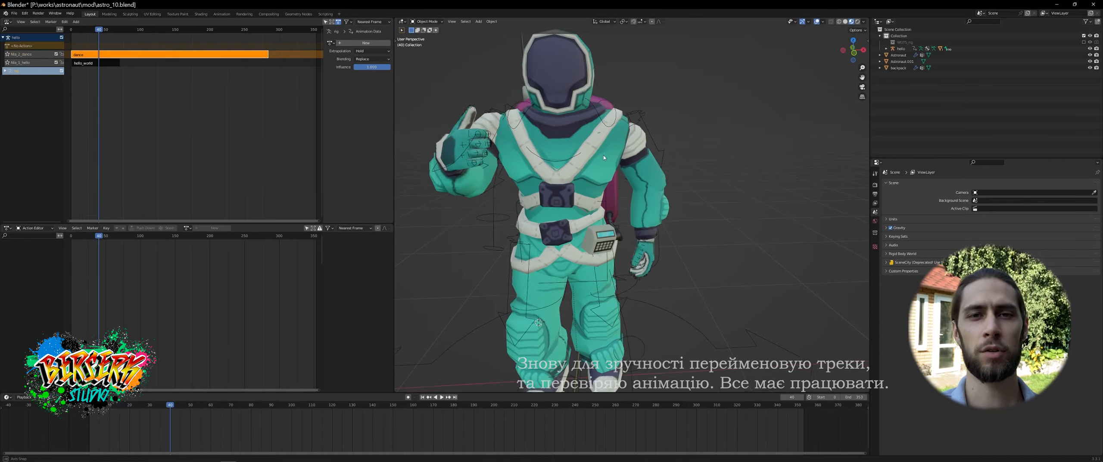
Play back the hello rig's combined animation and check the character's motion in the viewport.
key(space)
scroll(586, 208, down, 3)
scroll(586, 208, up, 2)
middle_drag(594, 215, 586, 205)
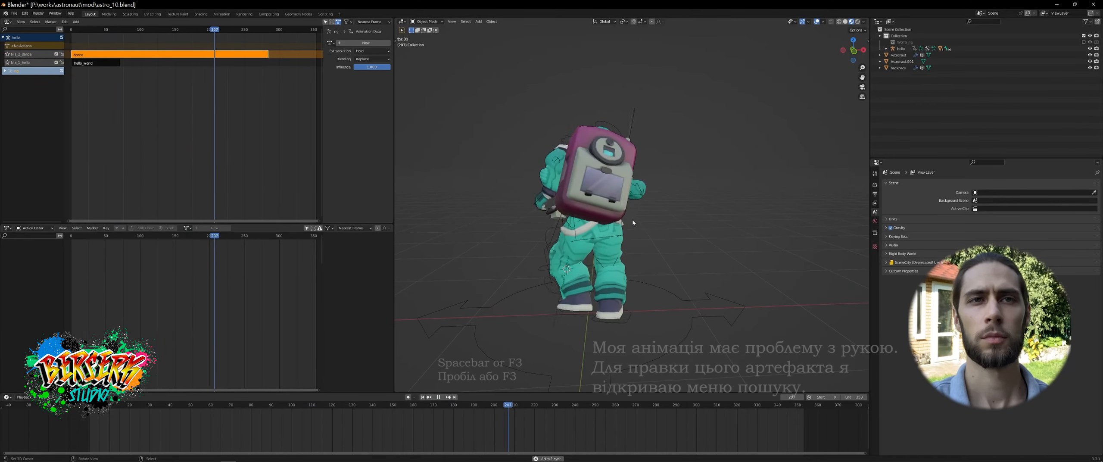
Stop playback, select the hello rig, and find the Bake Action command to review its bake options.
key(space)
right_click(631, 223)
drag(660, 413, 581, 403)
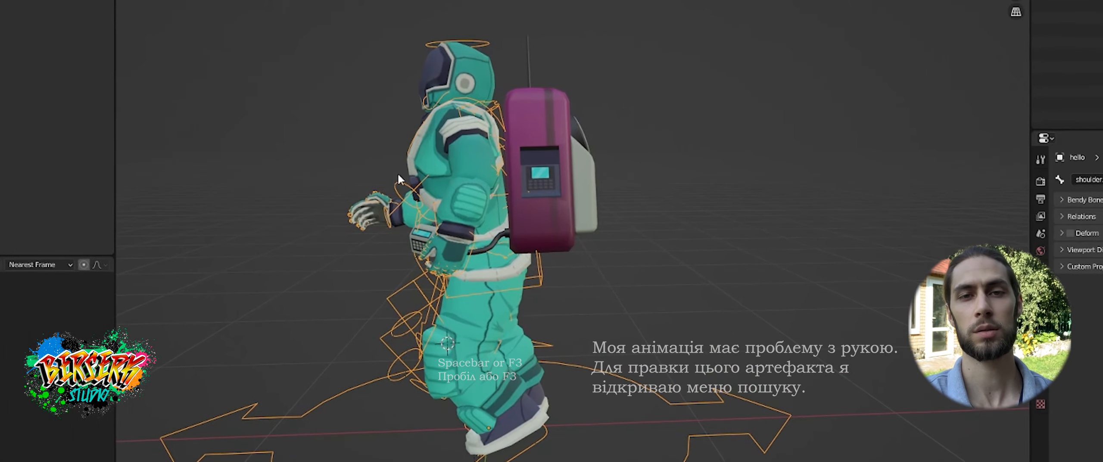
key(F3)
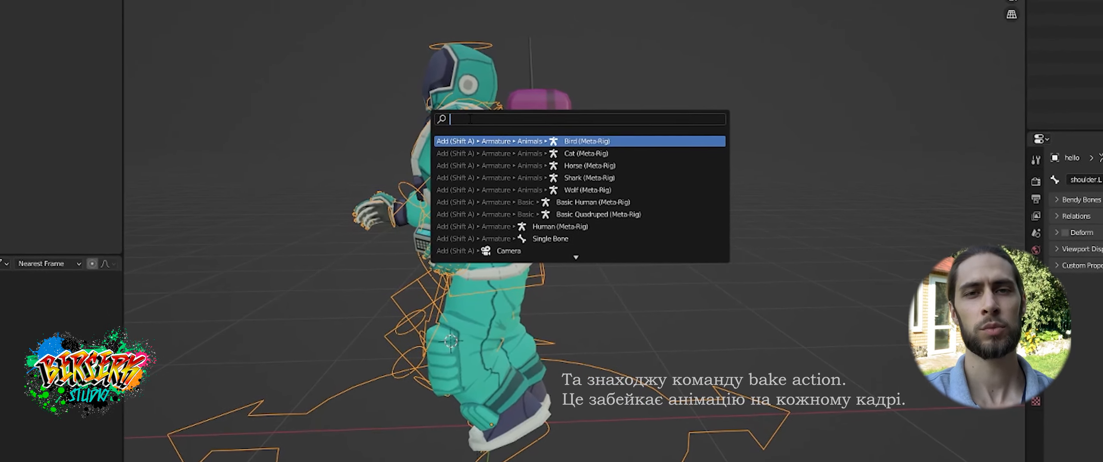
text(bake)
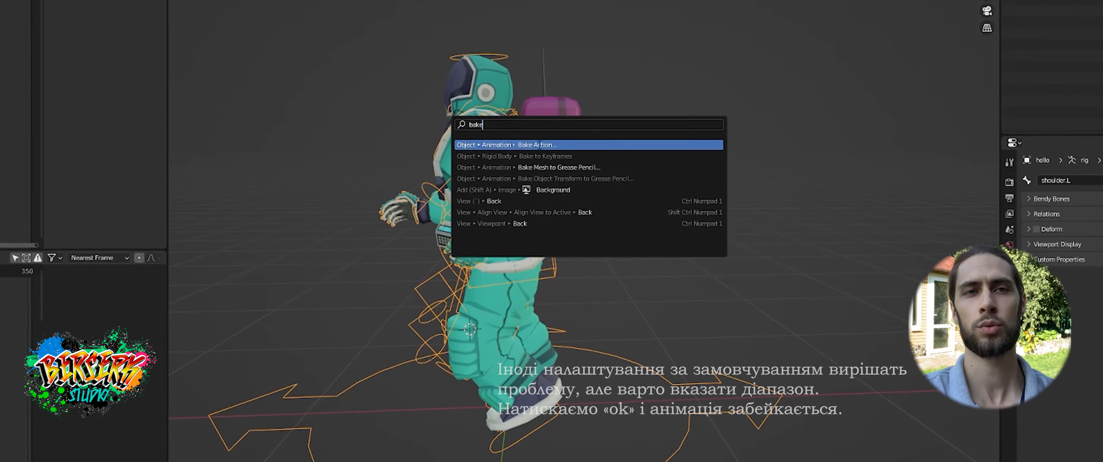
key(Return)
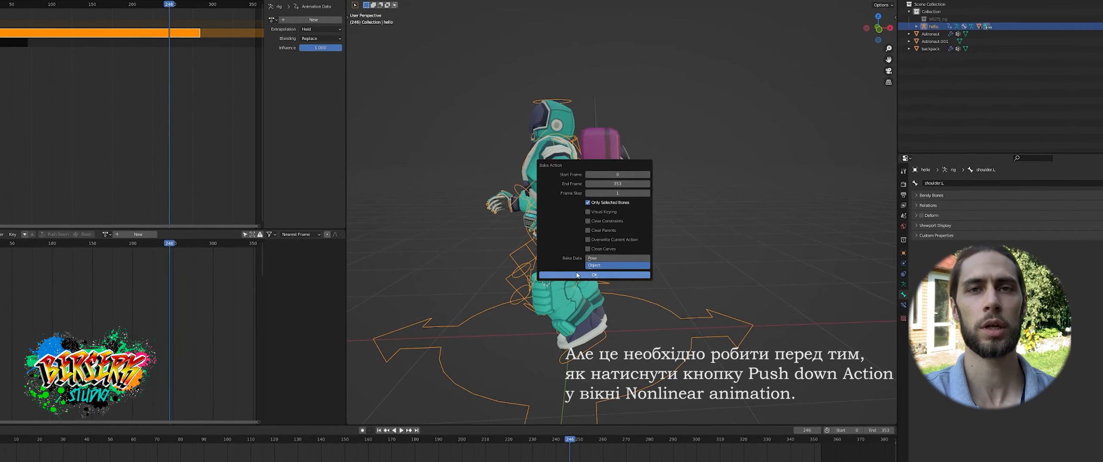
click(601, 270)
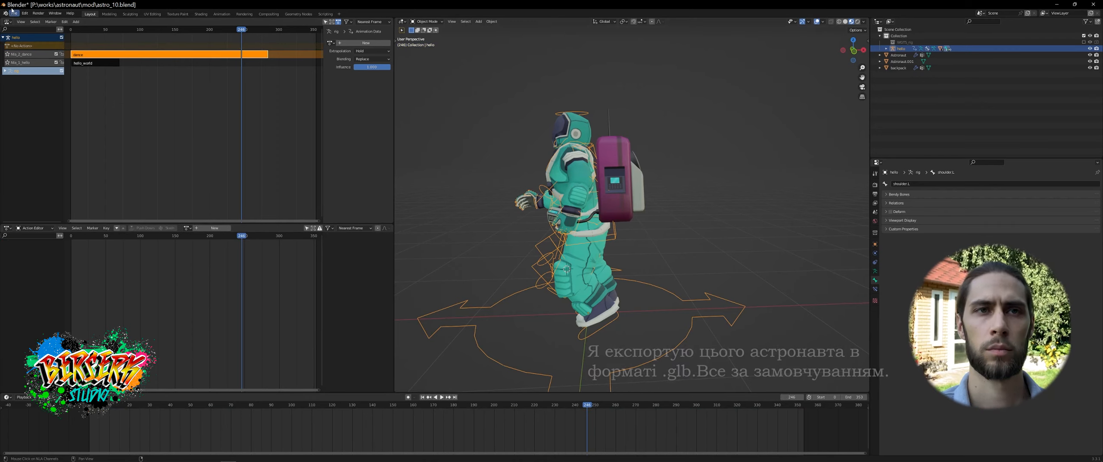
Start a glTF Binary (.glb) export named astro_1.glb and show the options for which objects and data to include.
click(14, 13)
mouse_move(22, 106)
click(94, 189)
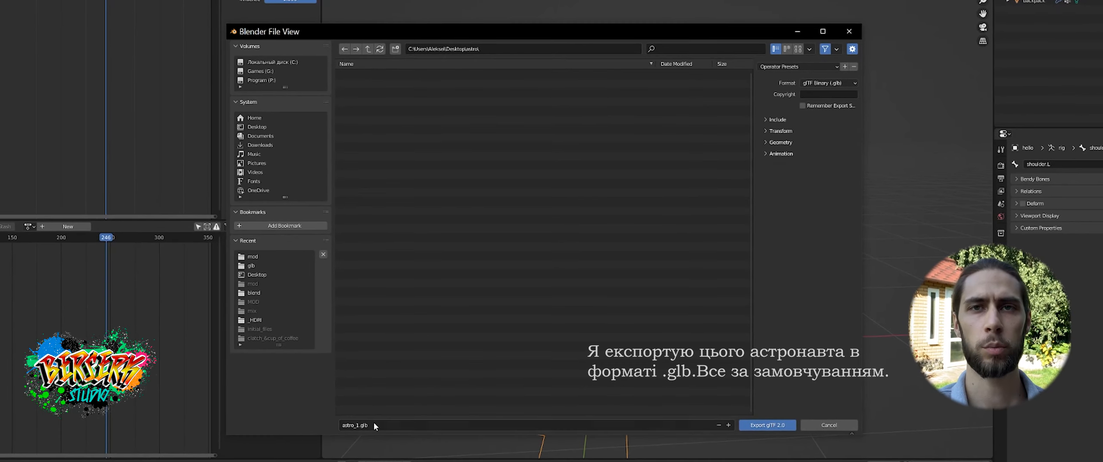
click(775, 120)
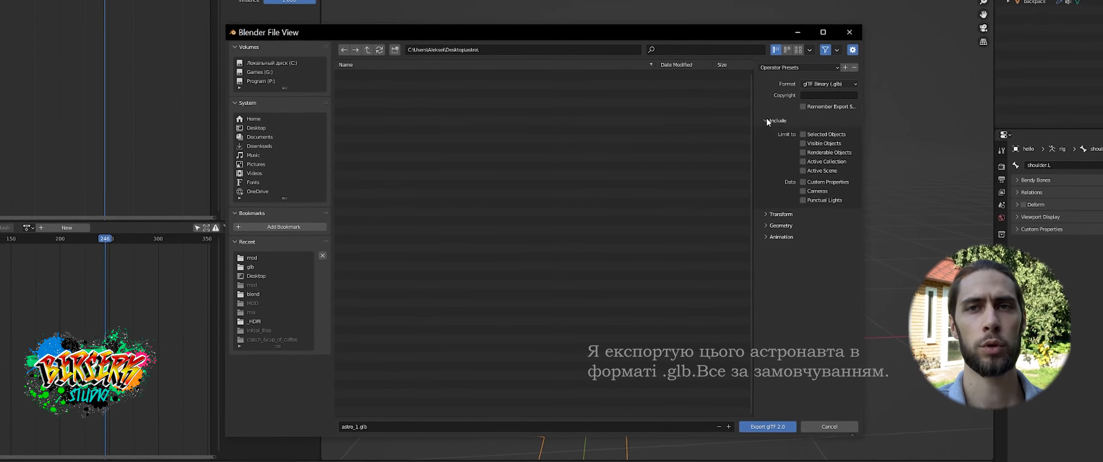
drag(721, 50, 637, 56)
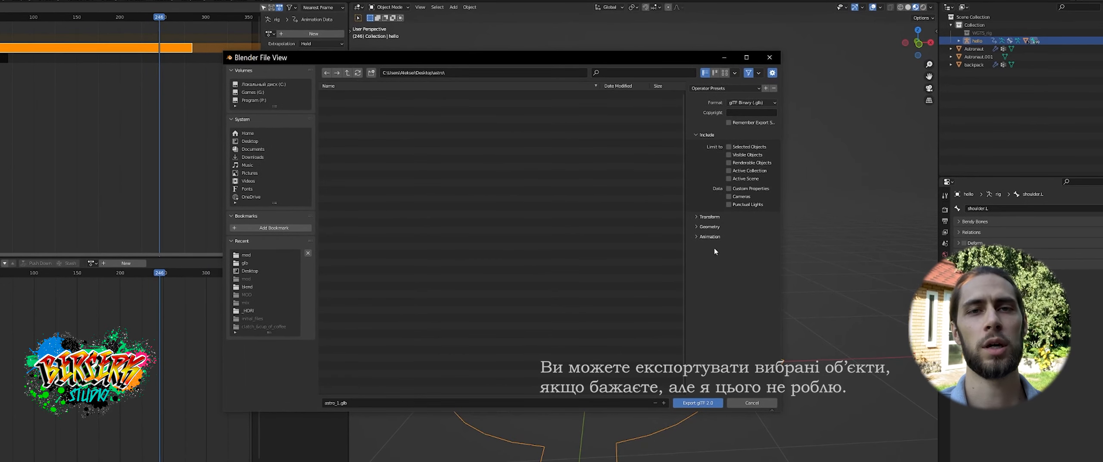
Make sure Group by NLA Track is enabled in the animation export options and export the astronaut as astro_1.glb.
click(709, 217)
click(709, 217)
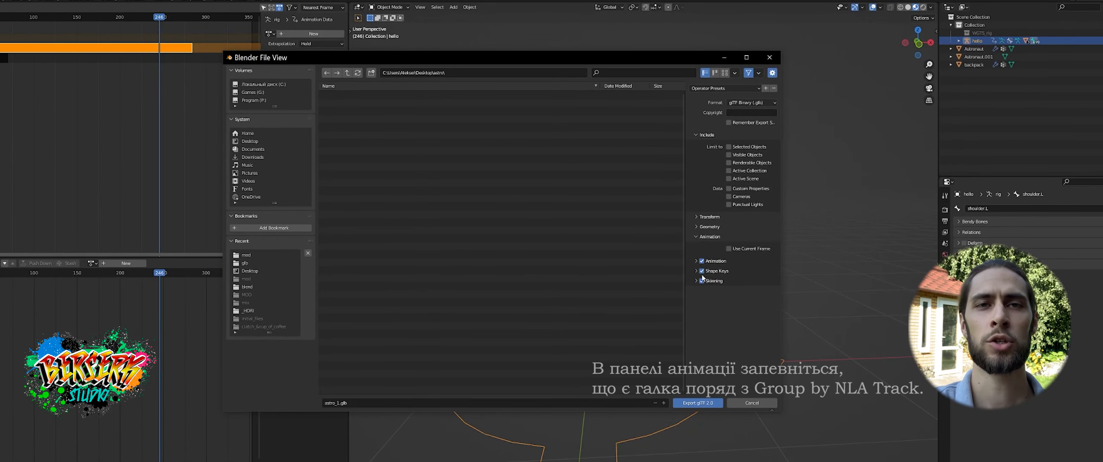
click(698, 236)
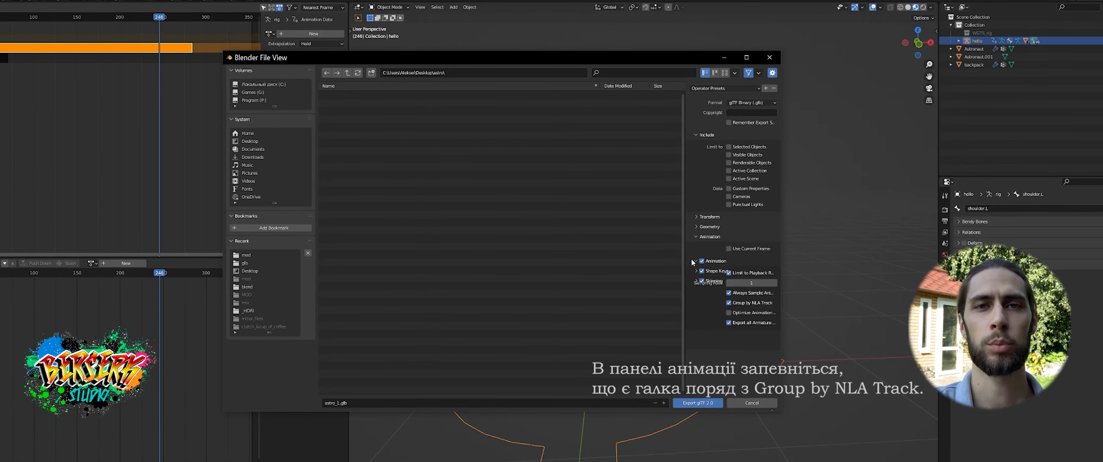
click(729, 302)
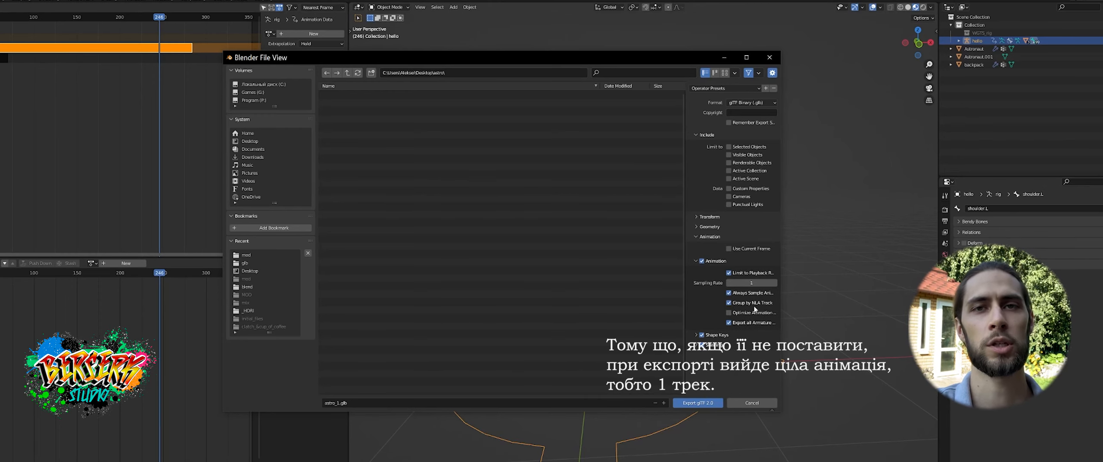
click(701, 403)
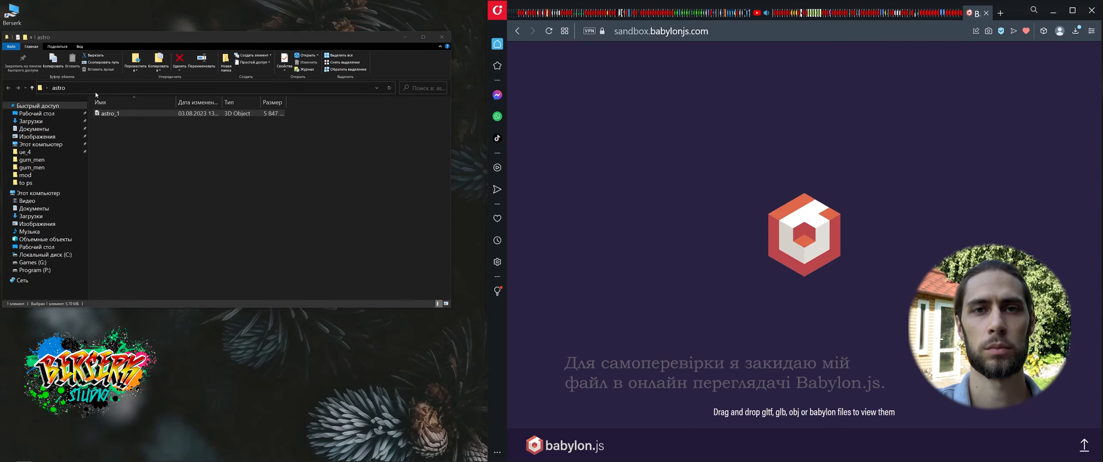
Switch to the Babylon.js Sandbox, load the exported astro_1 file, and play its Nla_1_hello animation.
drag(110, 113, 708, 222)
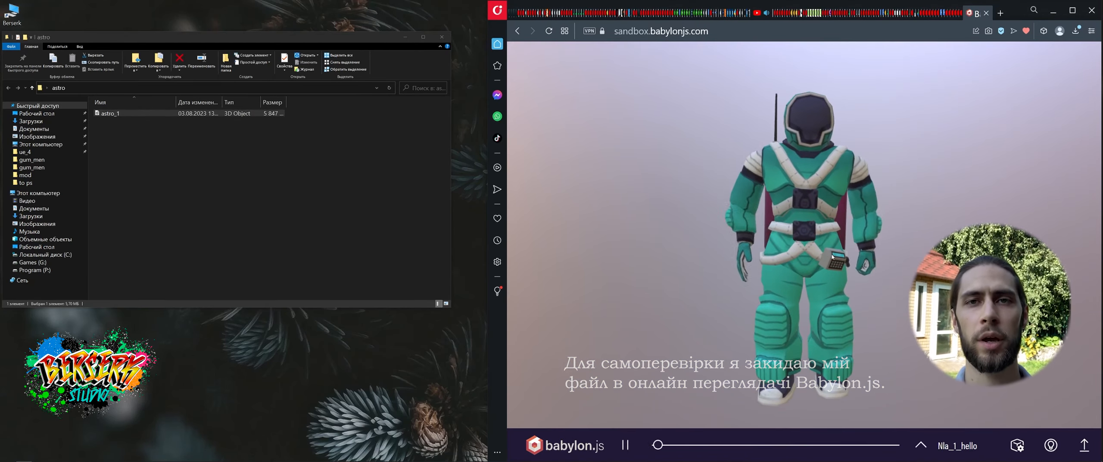
click(955, 446)
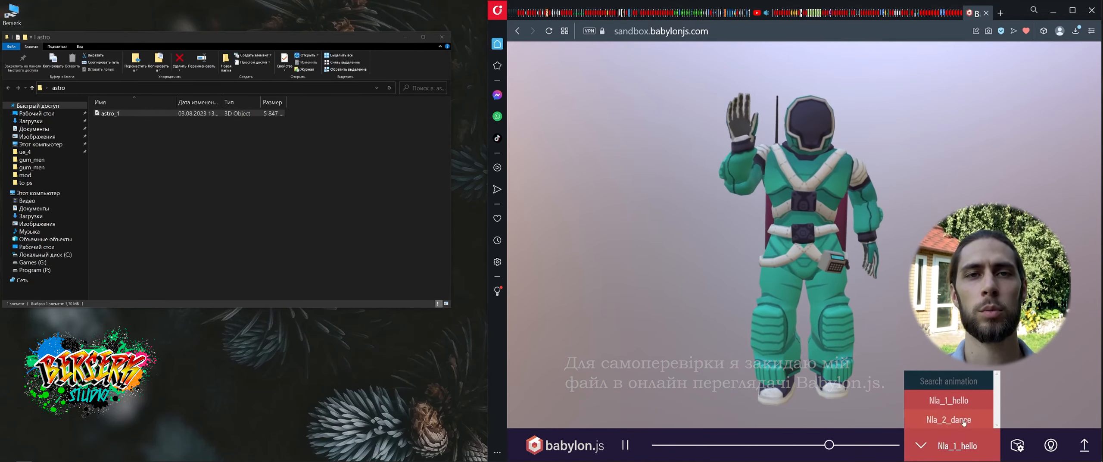
click(948, 401)
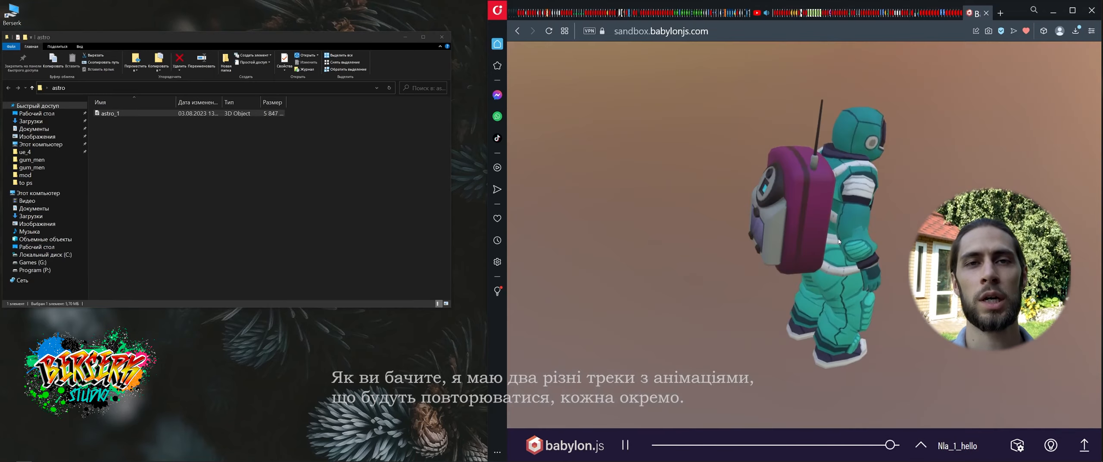